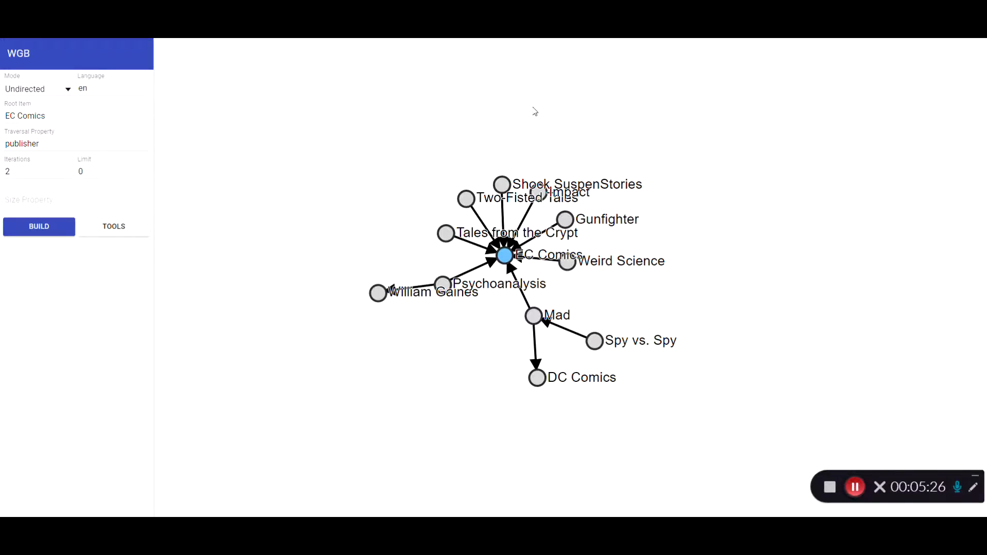
Step: Rearrange the EC Comics publisher graph to inspect its connections and view the blank graph query template in Wikidata Query Service
mouse_move(573, 268)
left_mouse_down()
mouse_move(677, 281)
mouse_move(636, 291)
left_mouse_up()
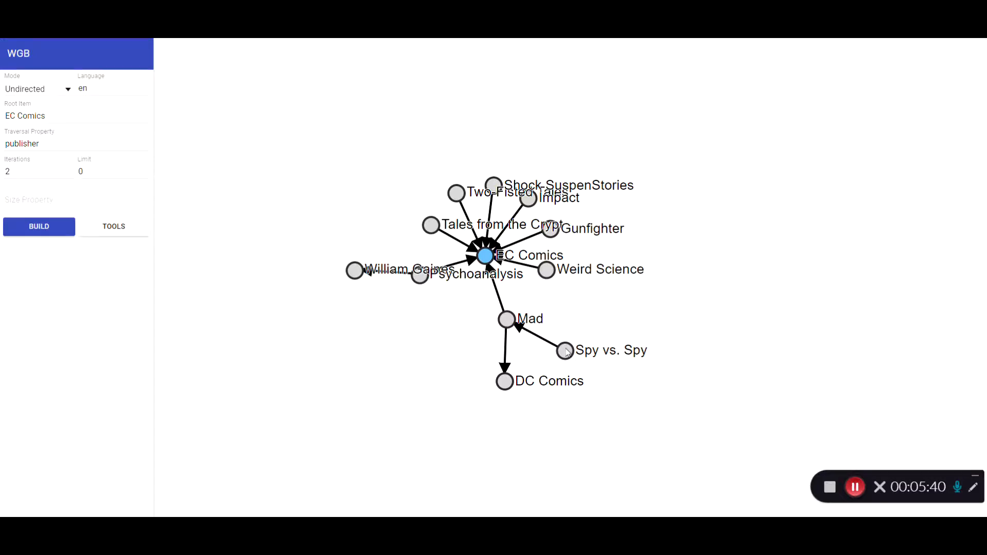
left_click_drag(566, 351, 591, 324)
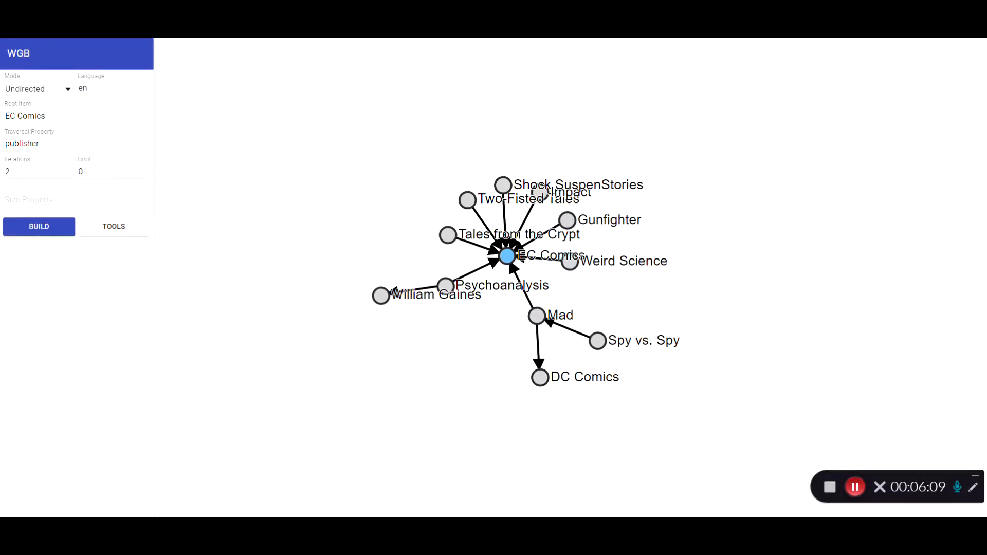
key("alt+Tab")
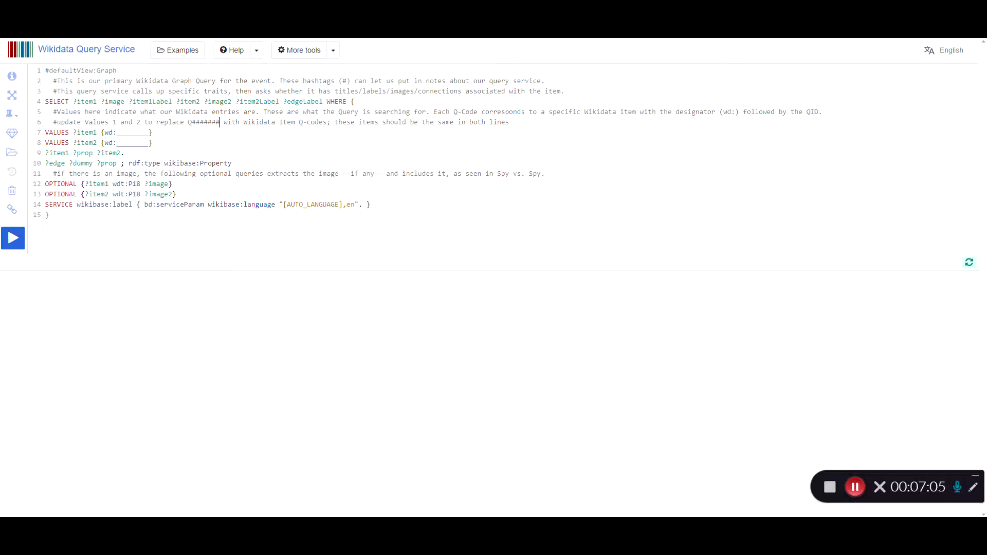
left_click(366, 136)
key("ctrl+Tab")
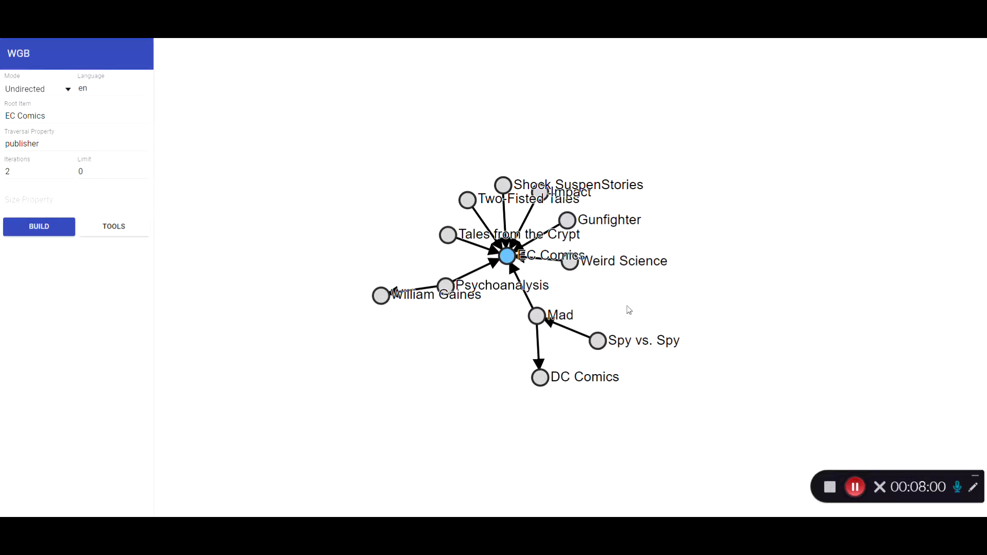
Step: Open the Wikidata item for Shock SuspenStories from the WGB graph and copy its Q-code
left_click(600, 189)
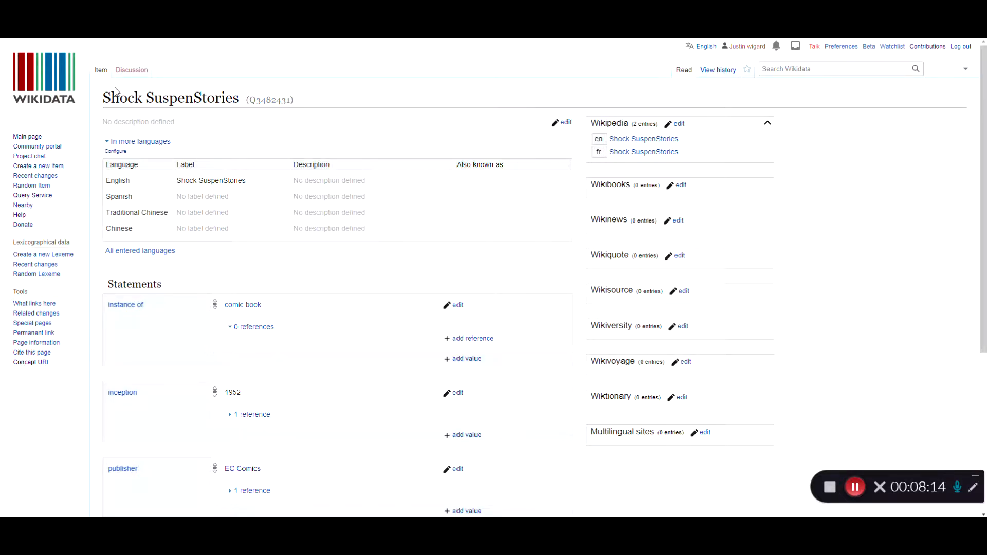
double_click(267, 100)
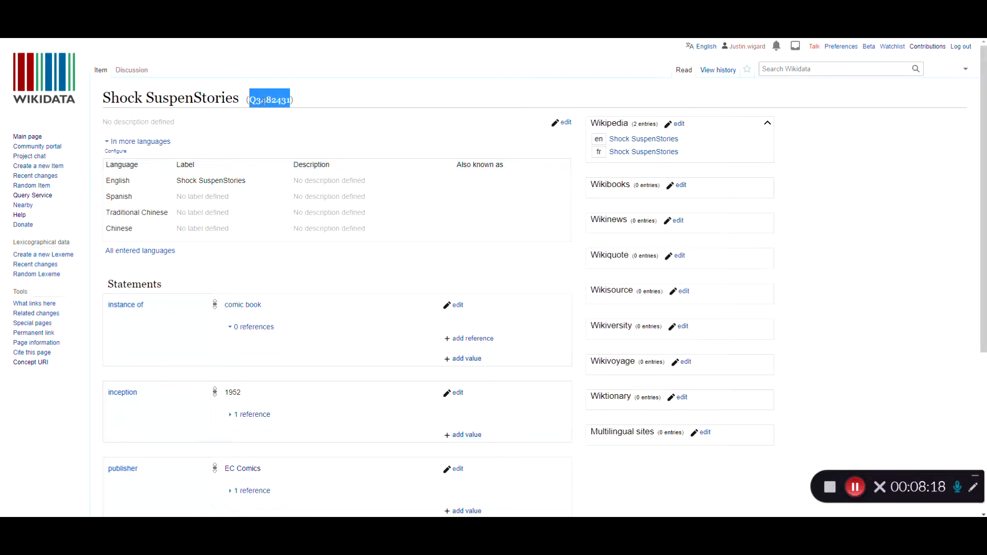
left_click(264, 101)
left_click_drag(255, 101, 299, 104)
double_click(268, 100)
key("ctrl+c")
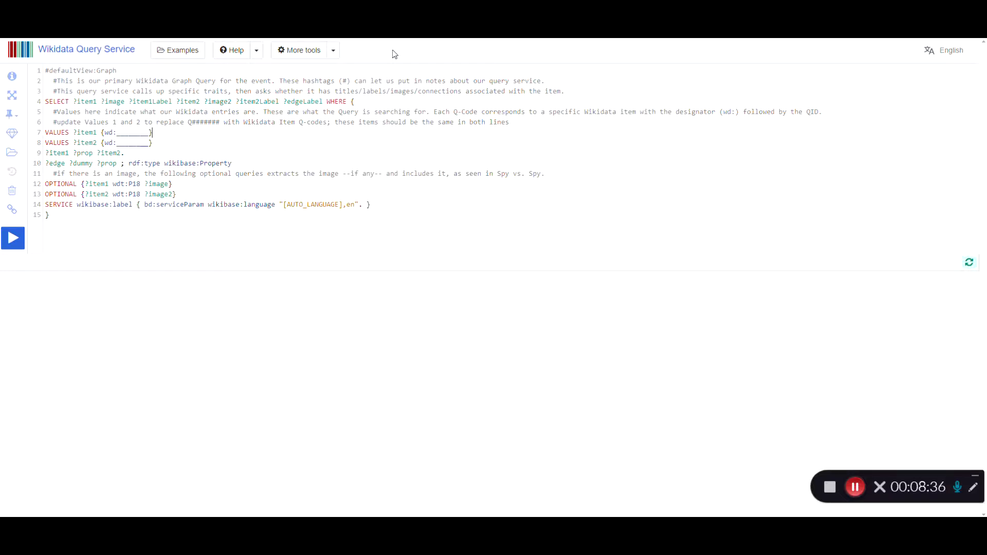
Step: Replace the blanks after wd: in both VALUES lines of the Wikidata Query Service template with Q3482431
left_click_drag(151, 133, 69, 131)
double_click(137, 134)
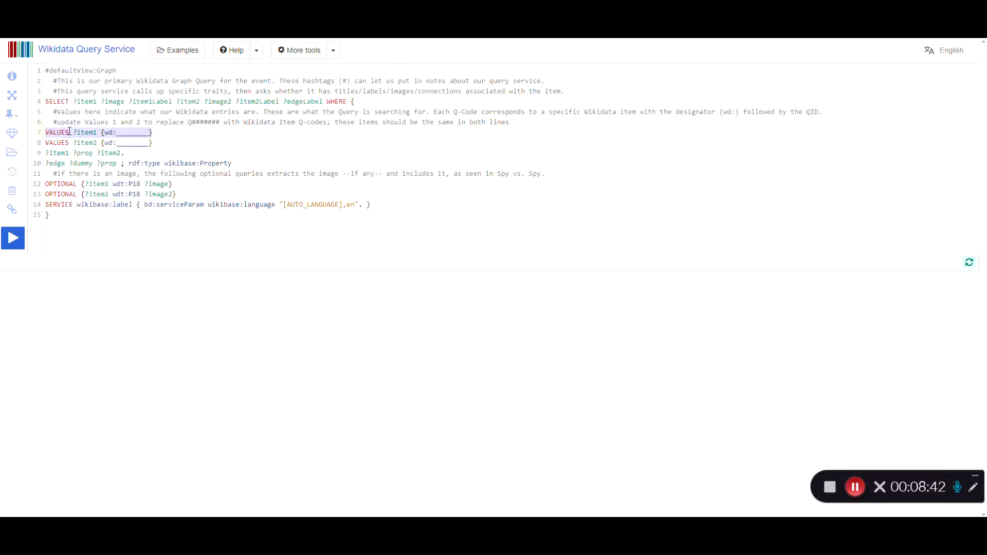
left_click(172, 149)
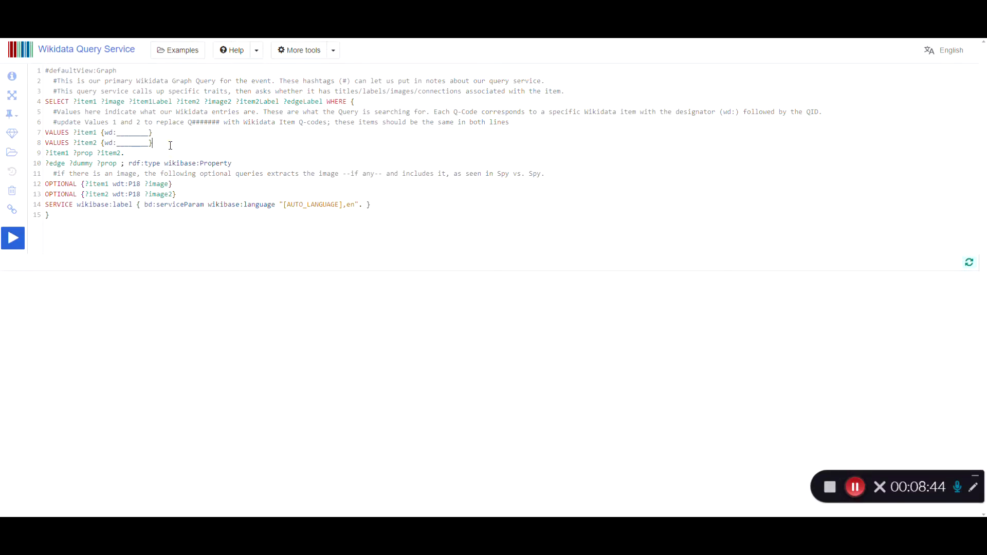
left_click_drag(170, 145, 46, 133)
double_click(126, 131)
key("ctrl+v")
double_click(132, 143)
key("ctrl+v")
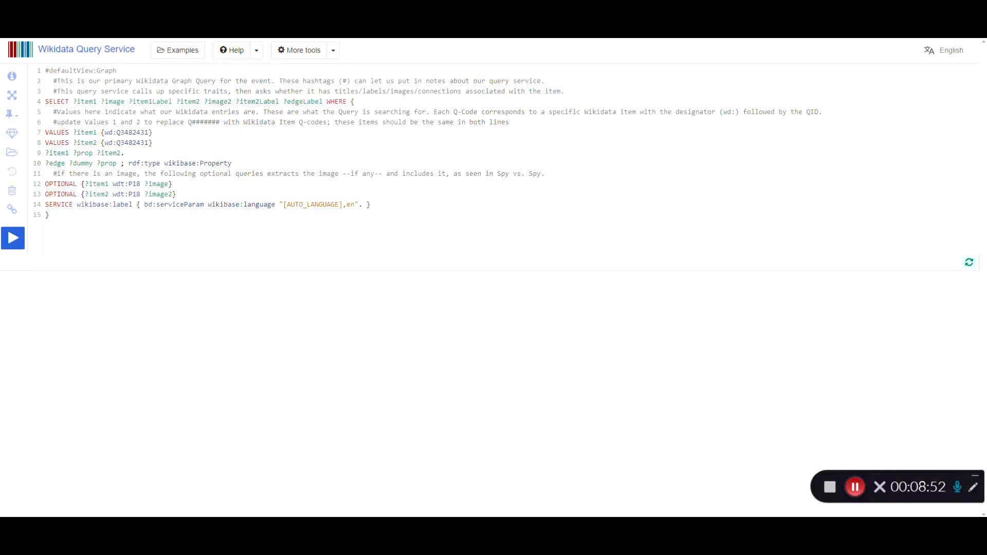
Step: Open the EC Comics item from the WGB graph, copy its Q-code and return to the Wikidata query
key("ctrl+Tab")
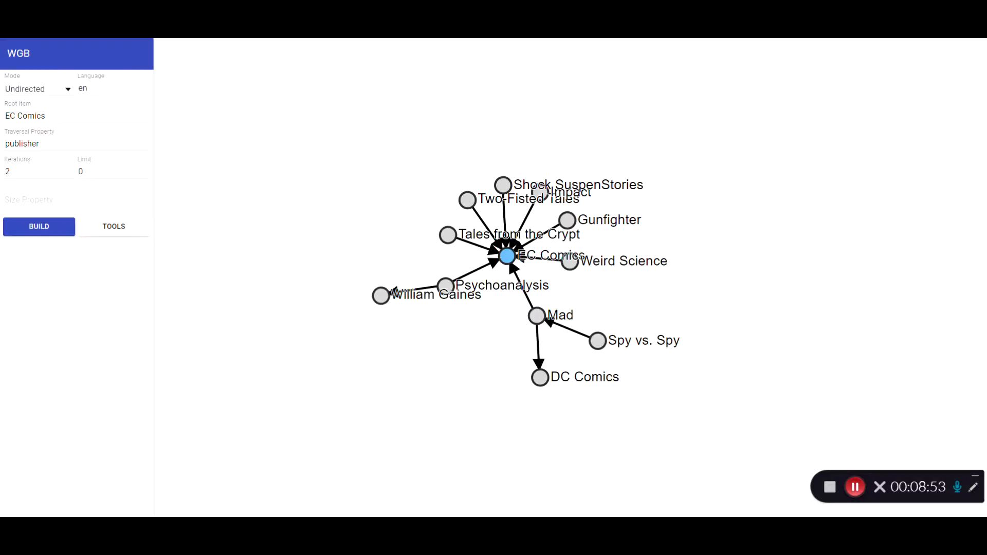
left_click(510, 259)
double_click(203, 98)
key("ctrl+c")
key("ctrl+Tab")
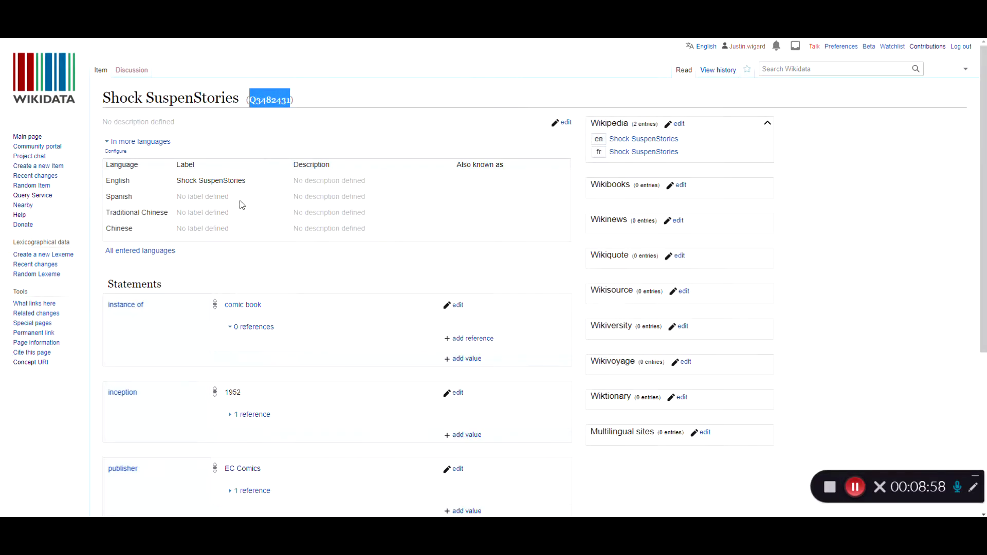
key("ctrl+Tab")
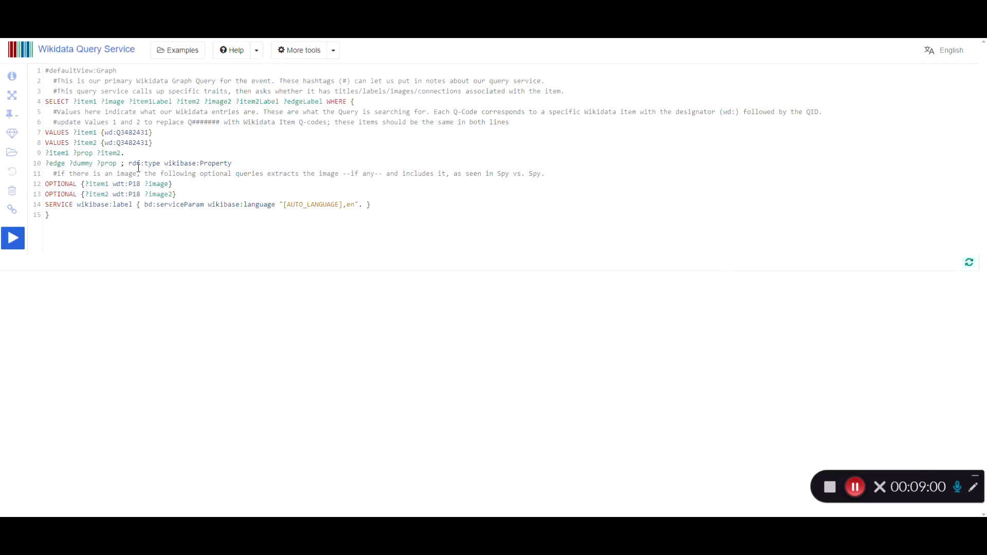
Step: Add wd:Q1274252 as a second entry in the VALUES lines for item1 and item2
left_click(147, 130)
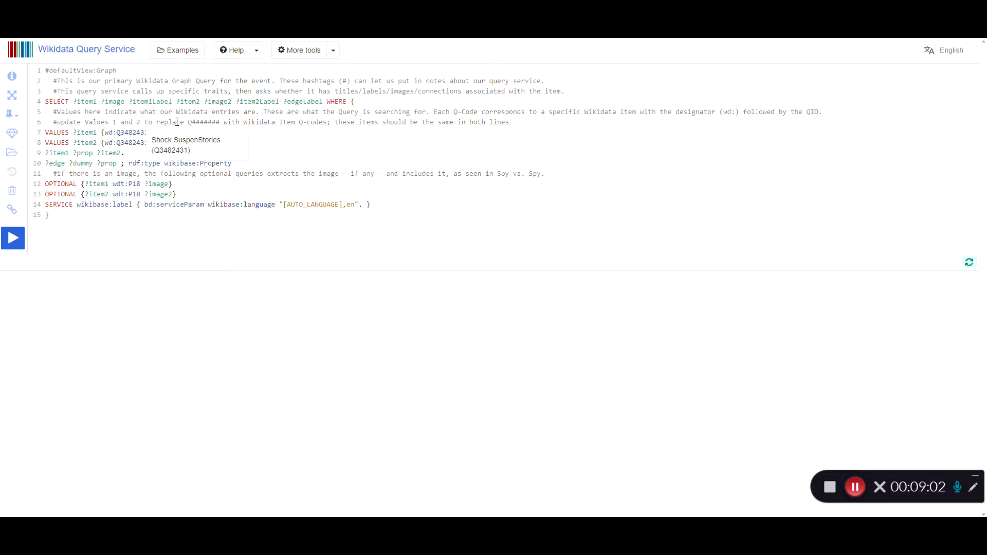
key("ctrl+v")
left_click(153, 133)
type("wd:")
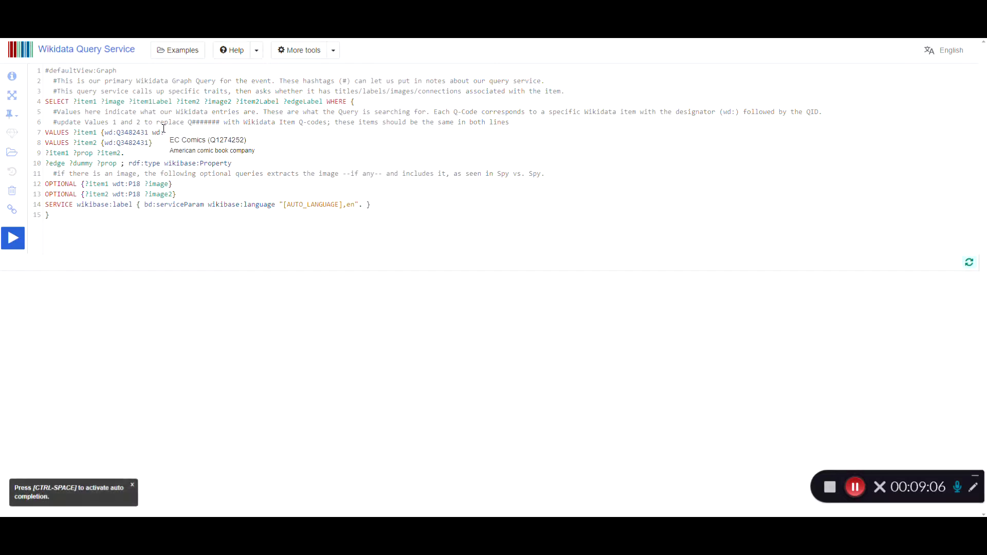
left_click(148, 143)
type("wd:Q1274252")
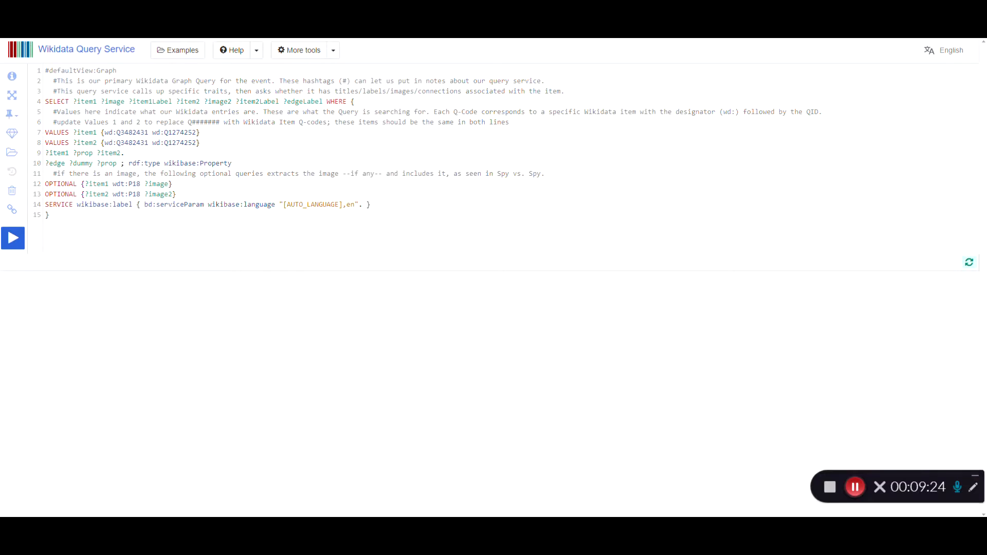
Step: Bring up the prepared query with the complete list of Q-codes in both VALUES lines and run it as a graph
key("ctrl+z")
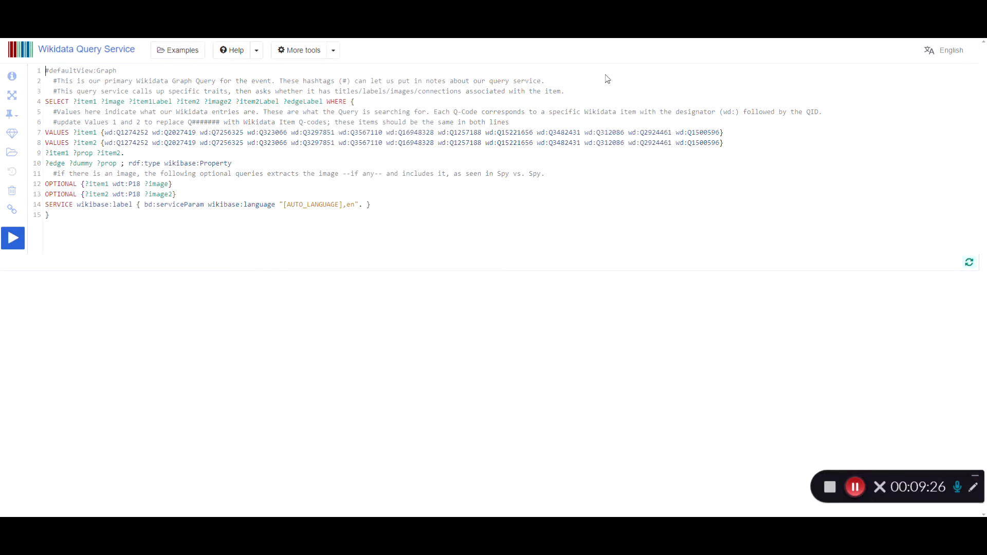
left_click_drag(717, 132, 550, 133)
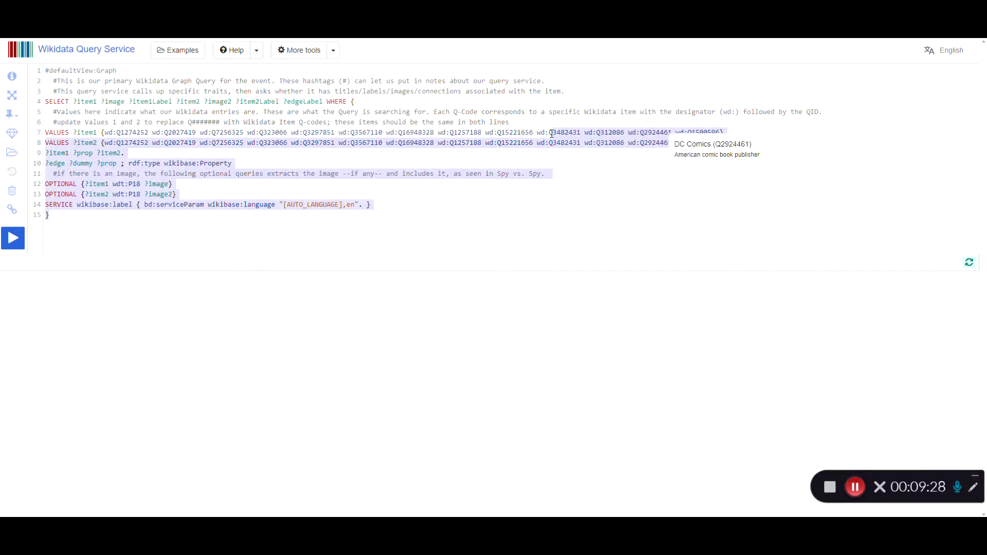
left_click(521, 143)
left_click_drag(720, 133, 109, 133)
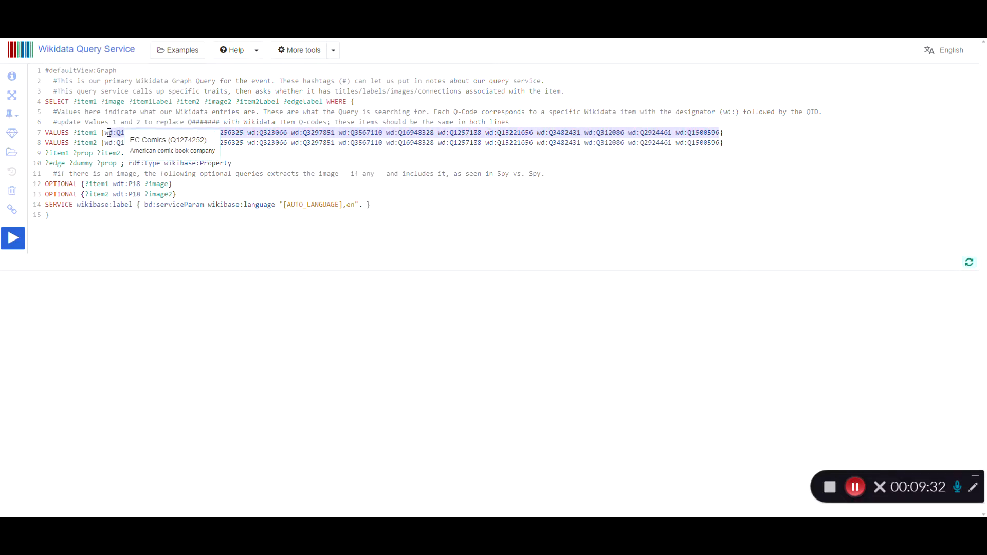
left_click(106, 132)
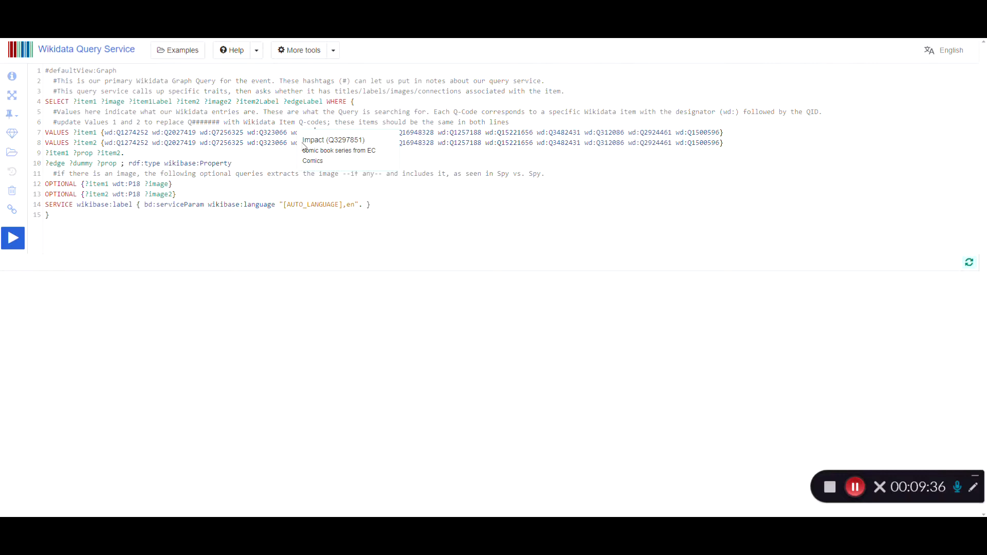
left_click(7, 241)
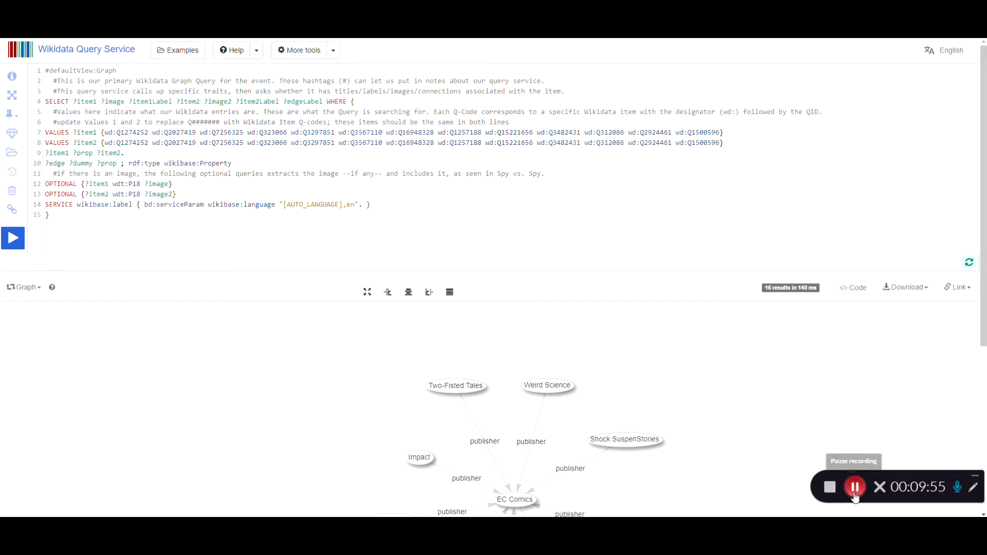
scroll(860, 488, "down", 4)
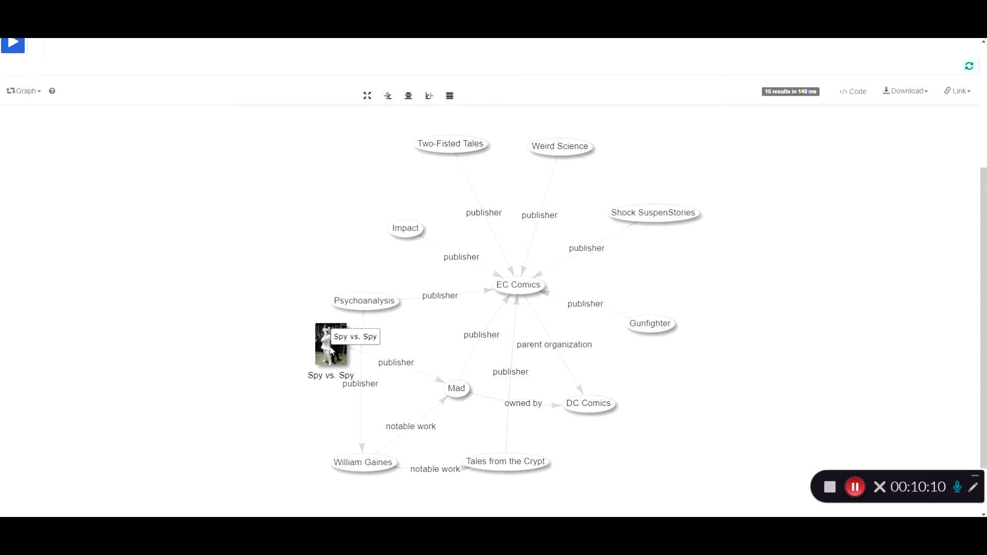
Step: Explore the result graph by expanding the William Gaines and Tales from the Crypt nodes, and keep the Al Feldstein author node
left_click_drag(372, 468, 253, 342)
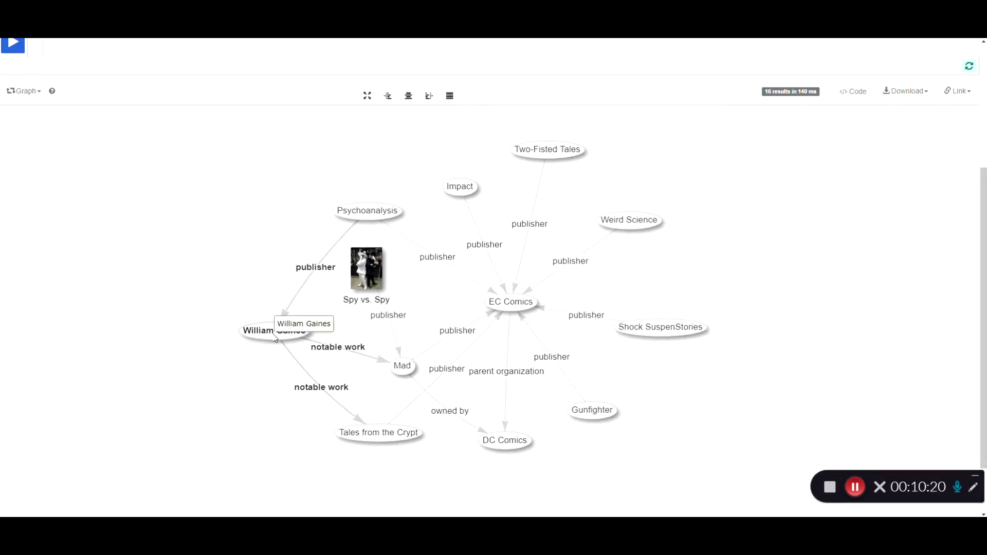
left_click(274, 335)
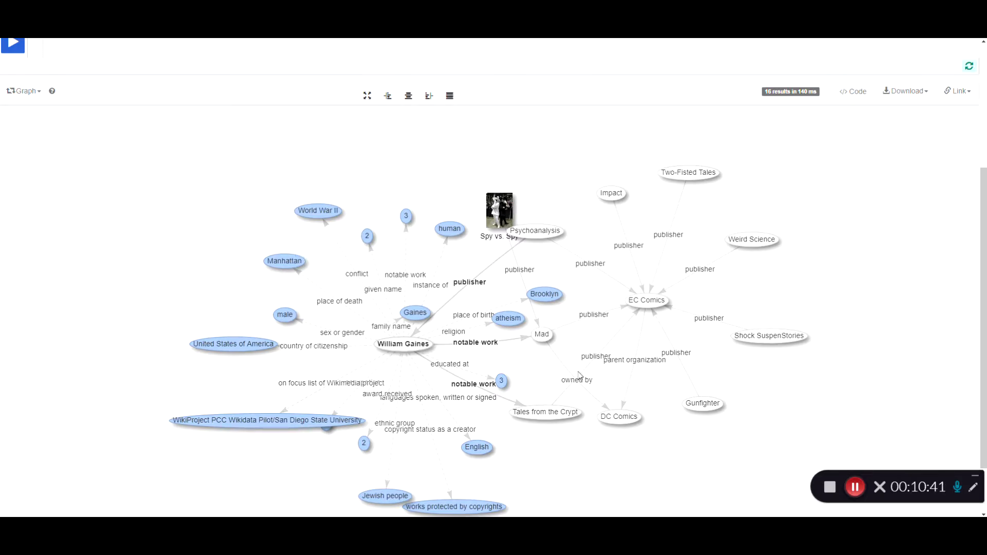
left_click(554, 417)
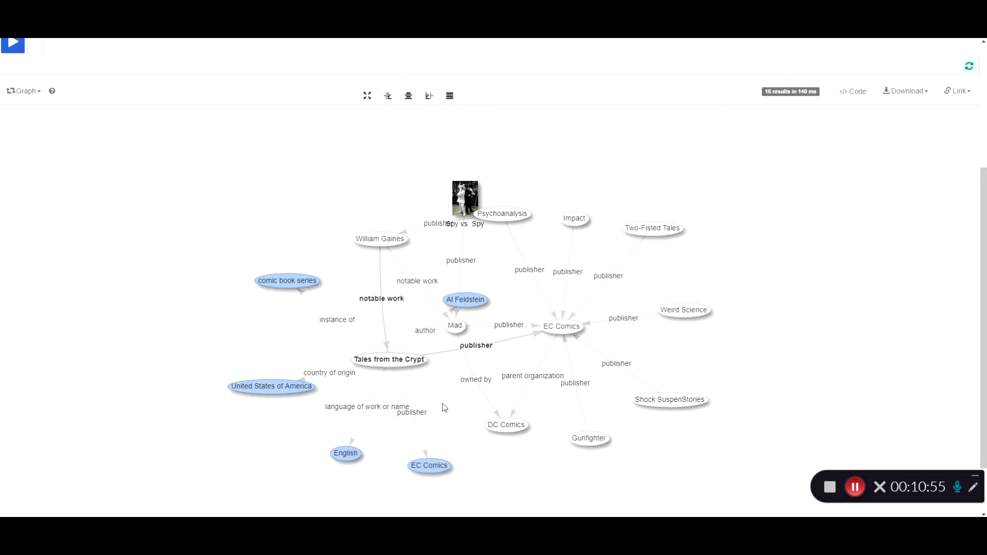
left_click(474, 301)
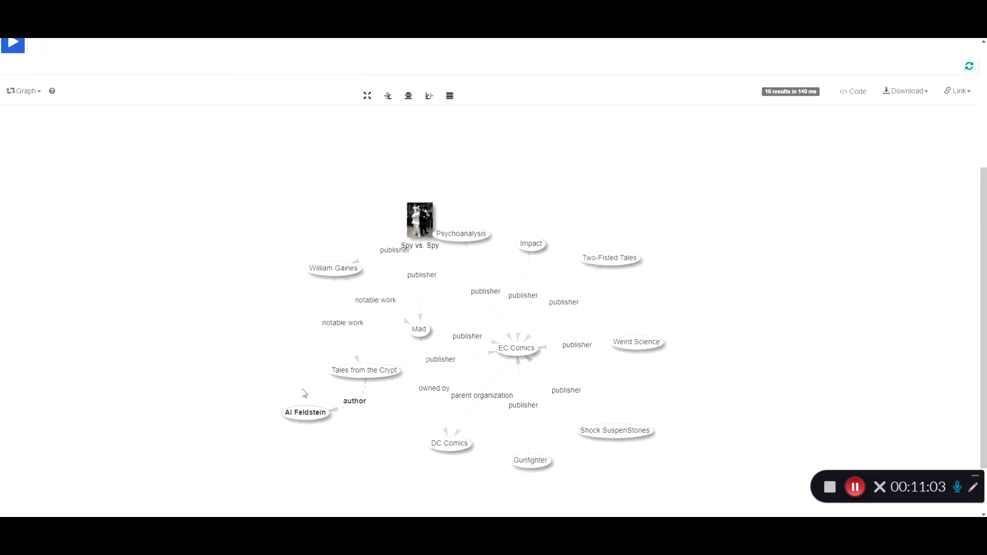
left_click(435, 431)
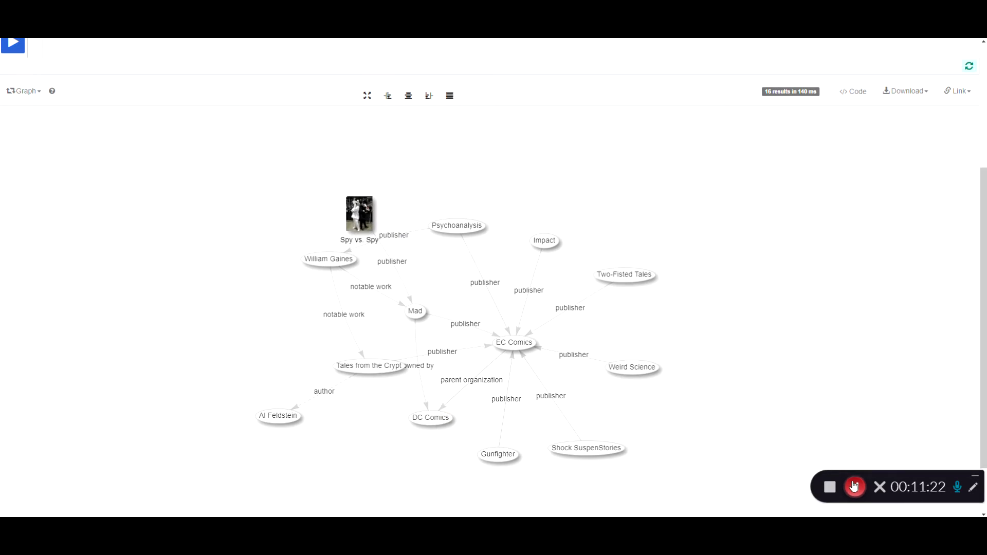
left_click(853, 486)
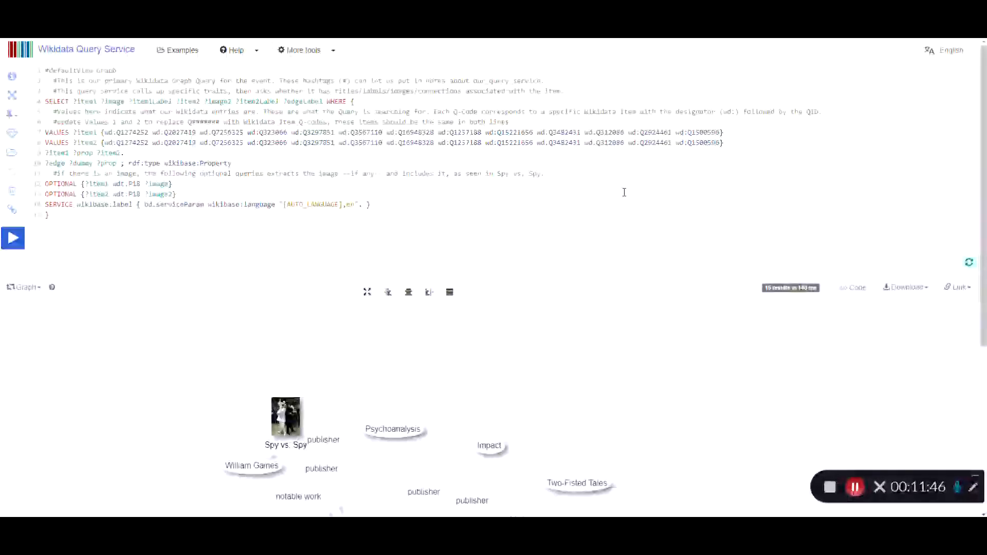
Step: Generate a short link for the query and select the full URL
mouse_move(496, 134)
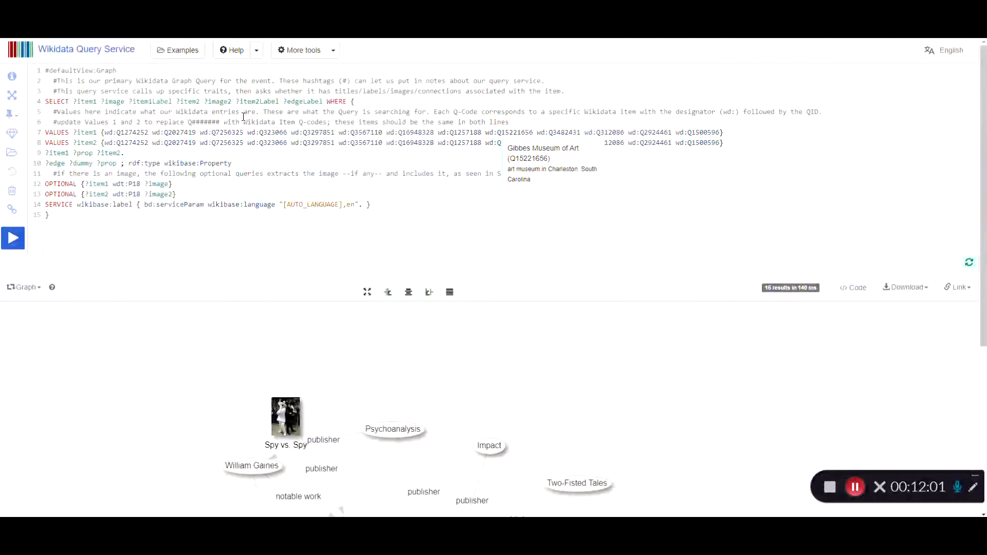
left_click(12, 209)
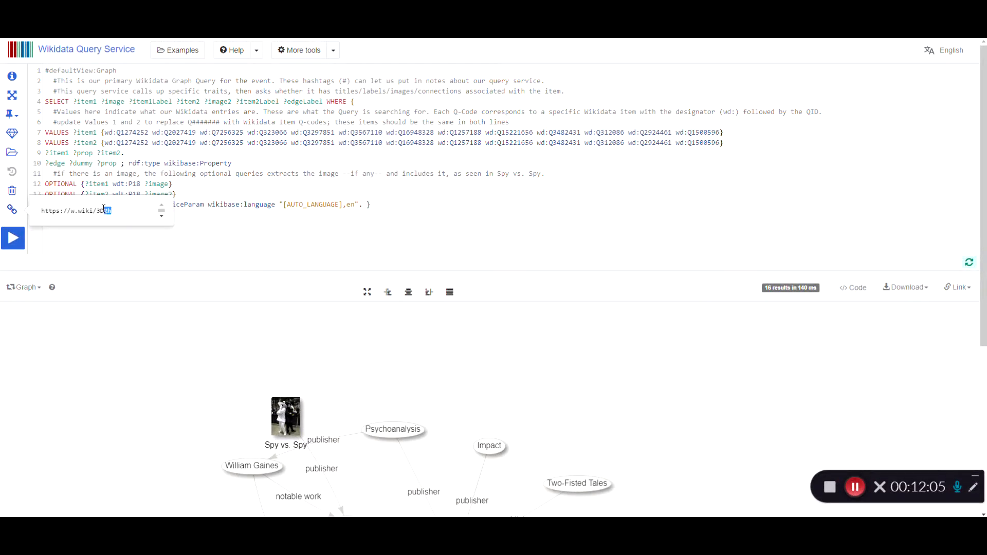
left_click_drag(112, 210, 39, 210)
left_click(68, 186)
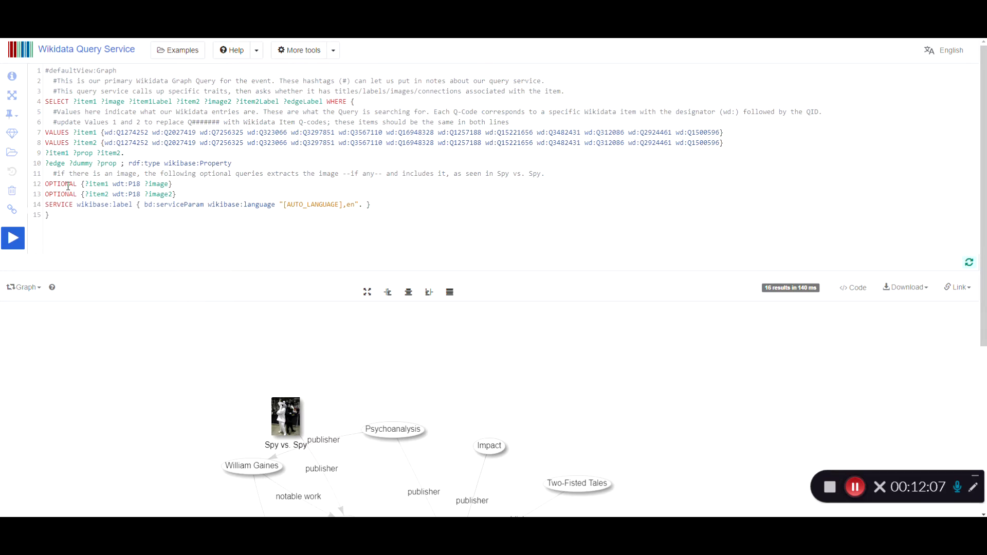
left_click(12, 209)
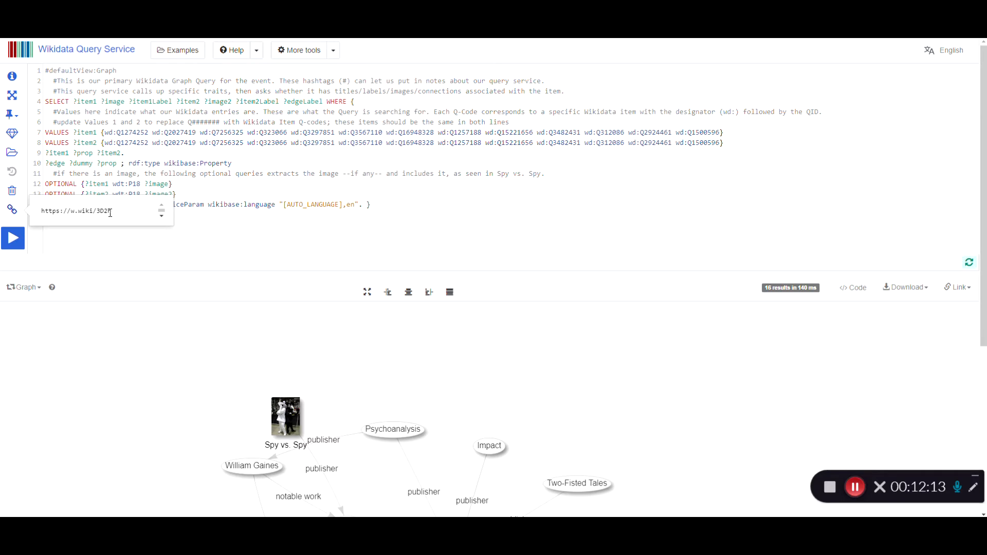
left_click_drag(112, 211, 29, 217)
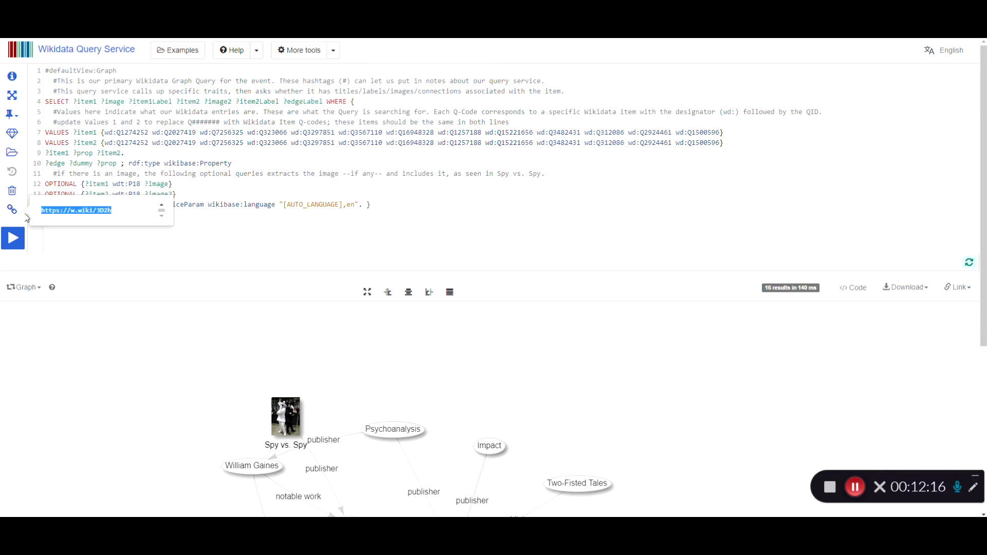